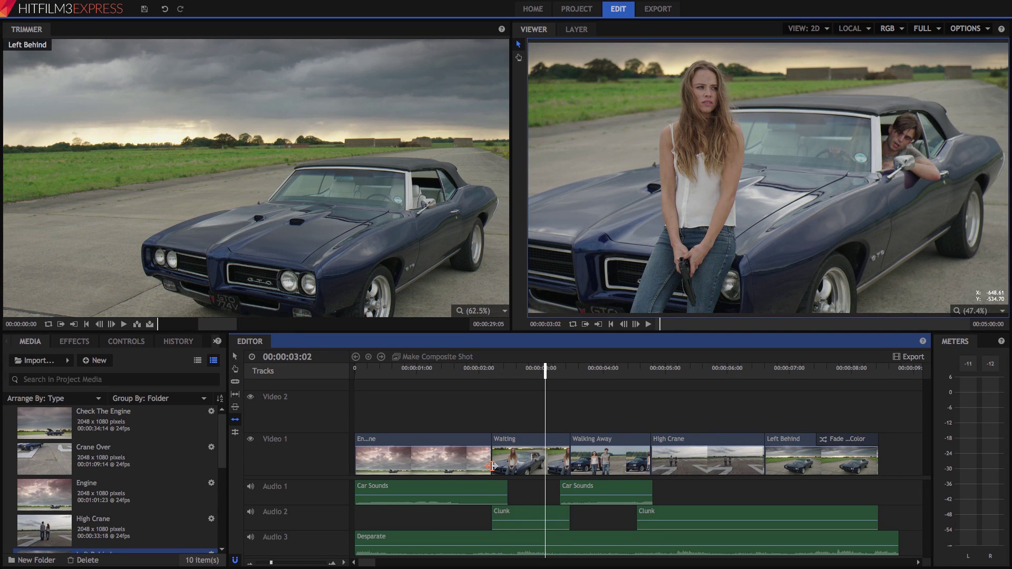
Slip High Crane and Walking Away, ripple-trim Walking Away's end, and roll the High Crane/Left Behind cut
left_click(700, 461)
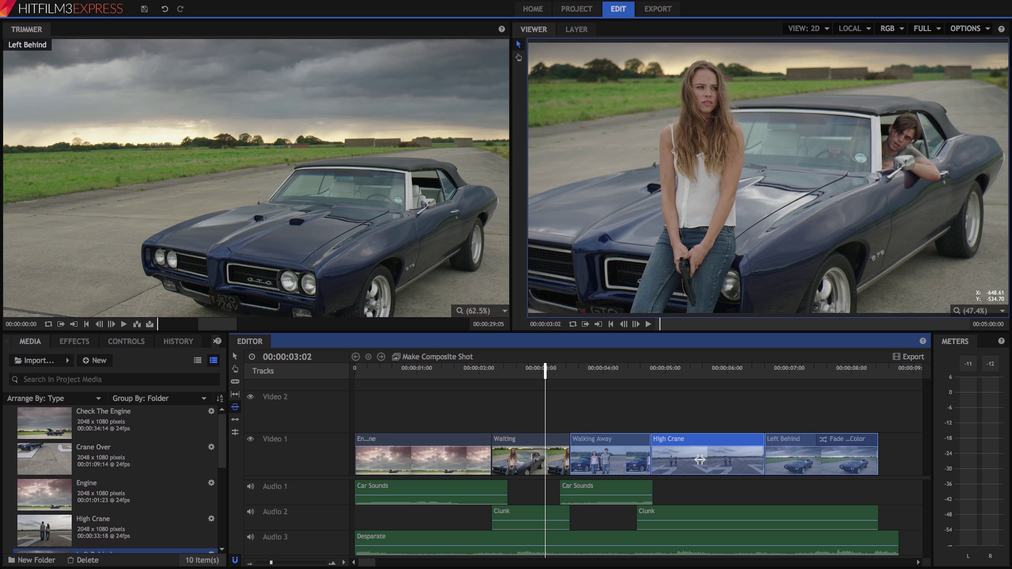
mouse_move(700, 460)
left_mouse_down()
mouse_move(715, 459)
mouse_move(624, 457)
left_mouse_up()
left_click(617, 457)
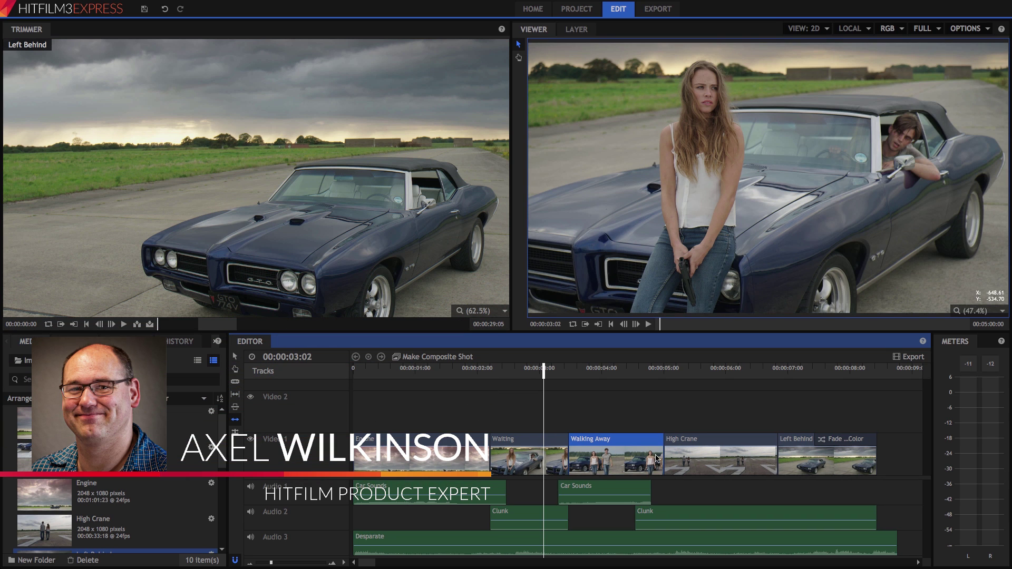
left_click_drag(664, 456, 657, 456)
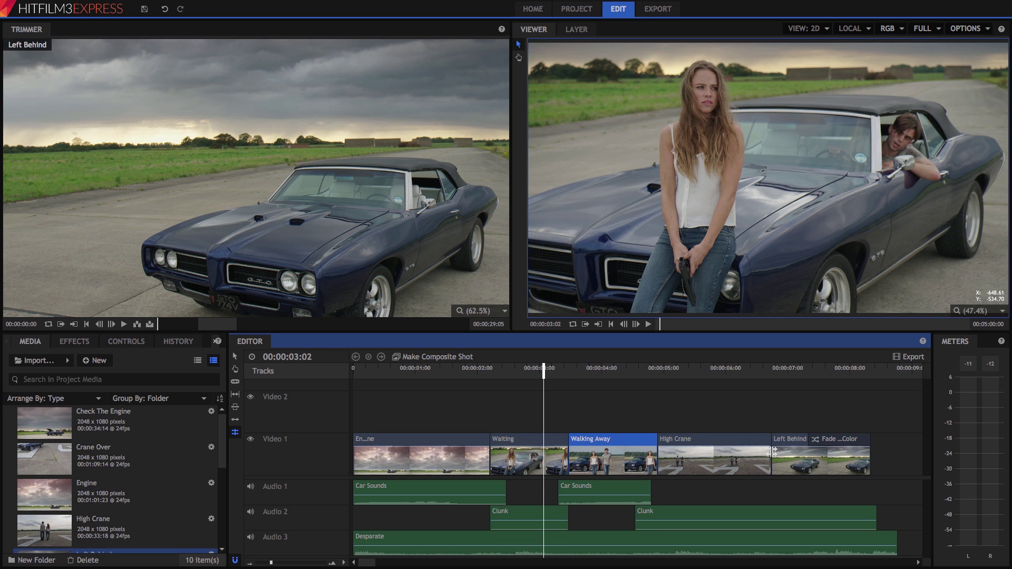
left_click_drag(772, 452, 764, 453)
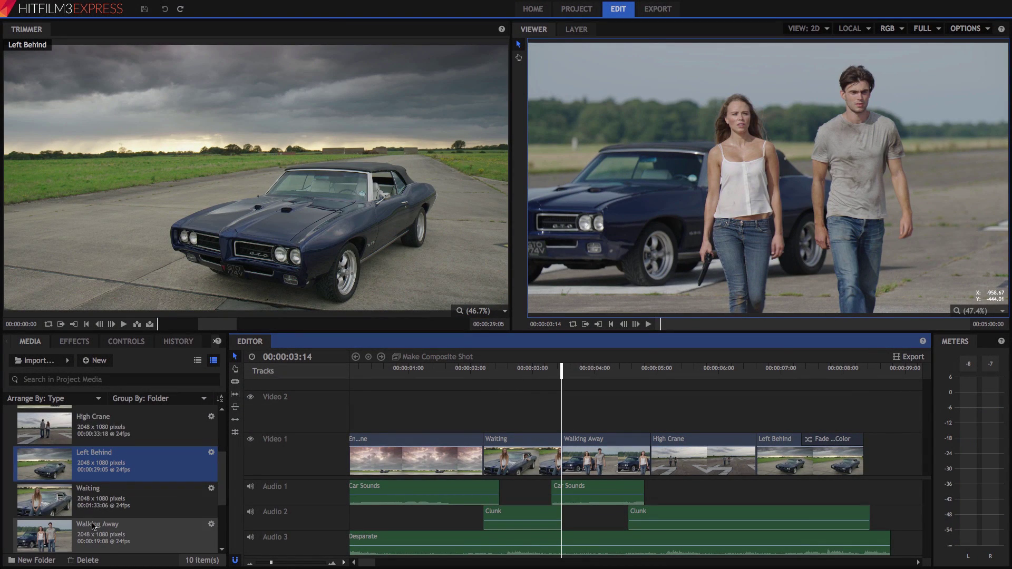
scroll(80, 501, "down", 1)
Insert Walking Away into Video 1 at the playhead and shorten its end
left_click(80, 501)
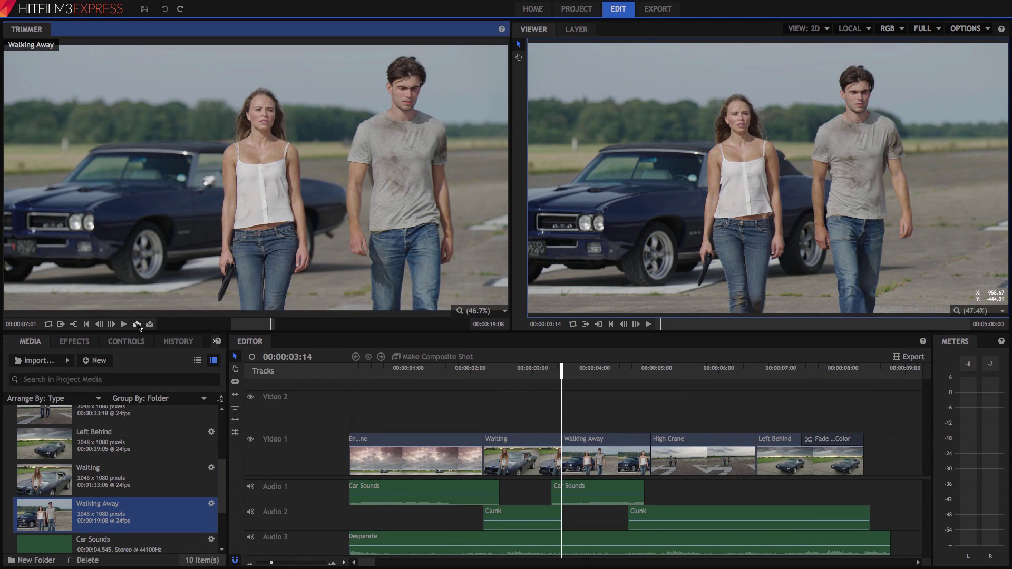
left_click(137, 324)
left_click_drag(718, 457, 641, 455)
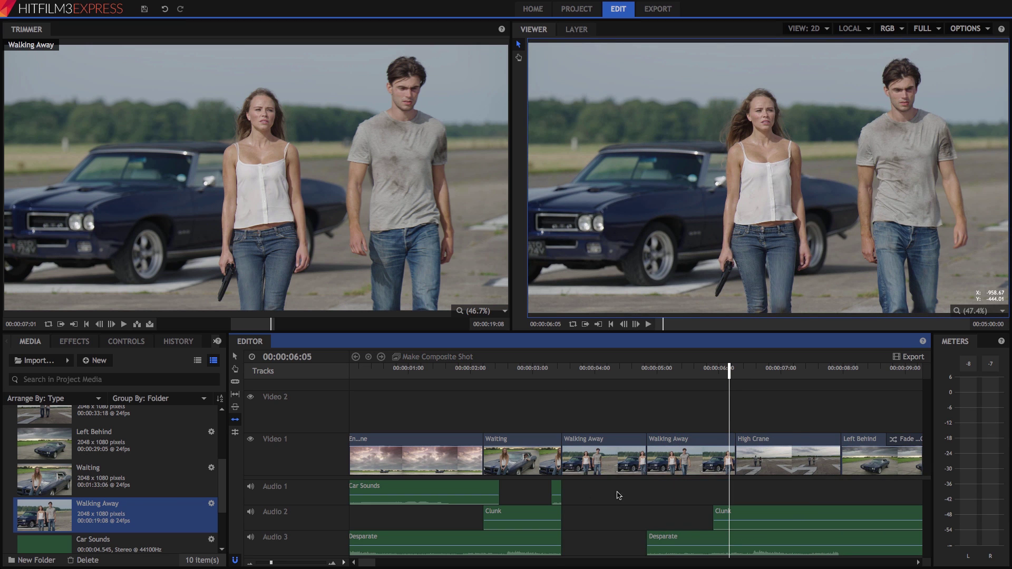
Extend Car Sounds on Audio 1, slide Desparate earlier on Audio 3, and trim the first Engine clip
left_click_drag(561, 495, 674, 495)
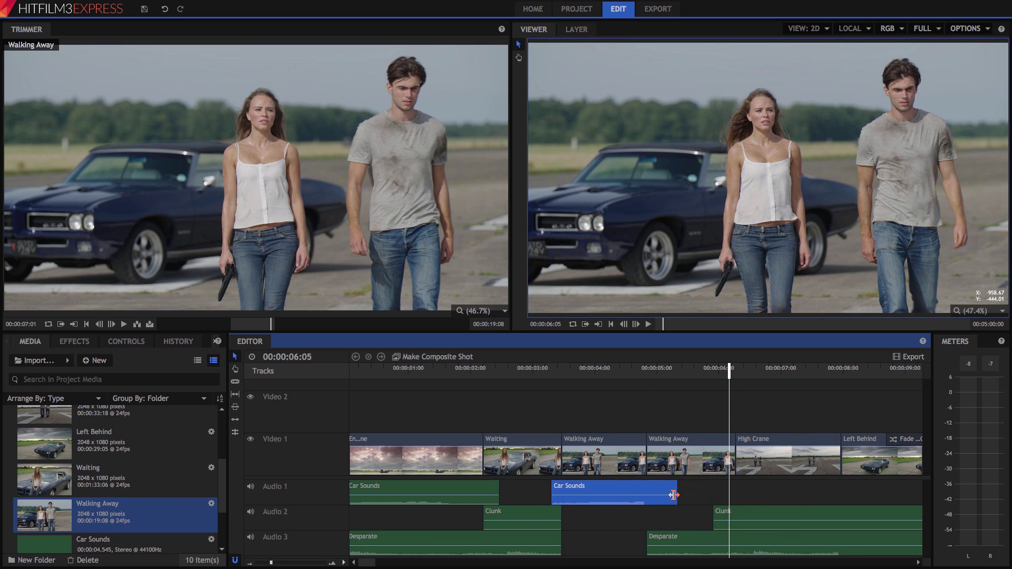
left_click_drag(683, 540, 591, 537)
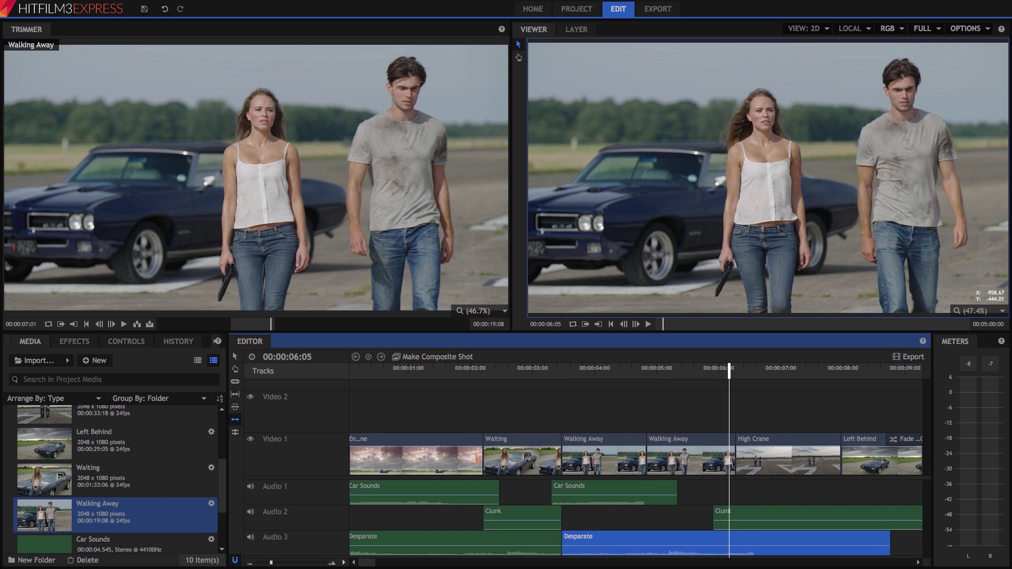
left_click_drag(481, 452, 461, 451)
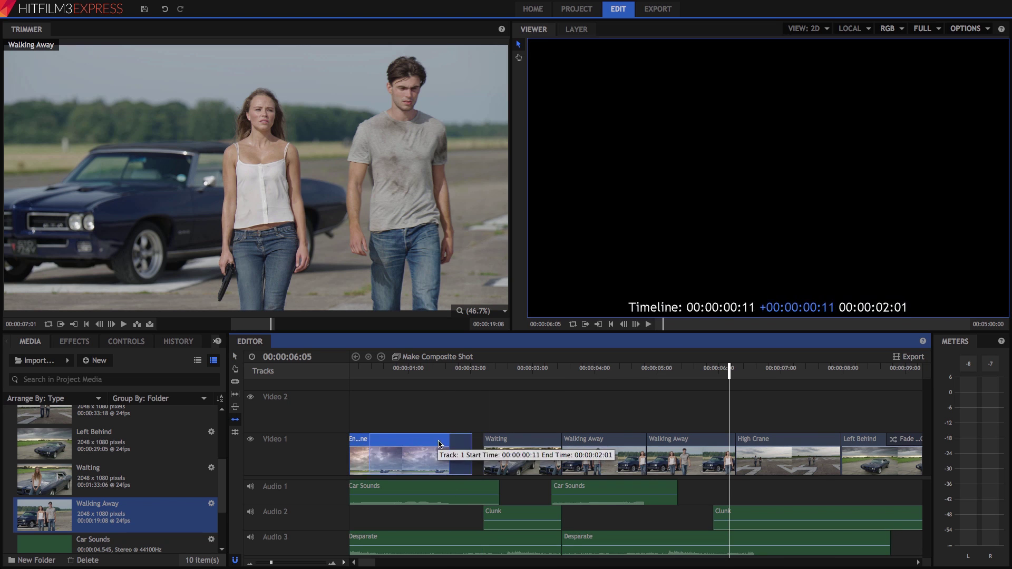
Finish trimming the Engine clip's start and add a Cross Dissolve between Engine and Waiting
left_click_drag(352, 452, 387, 452)
left_click(76, 342)
scroll(96, 475, "down", 3)
left_click(19, 507)
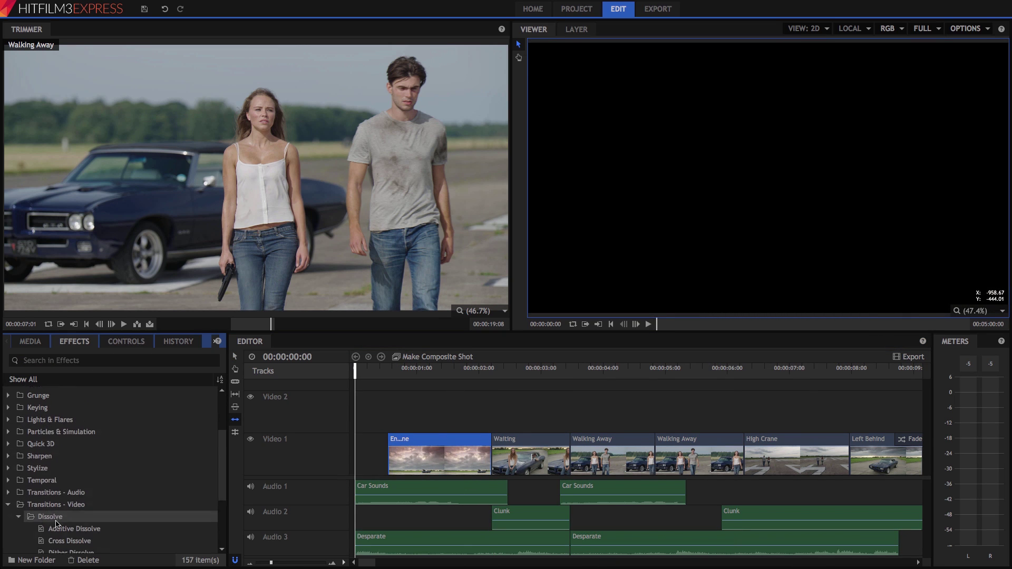
left_click_drag(70, 526, 490, 449)
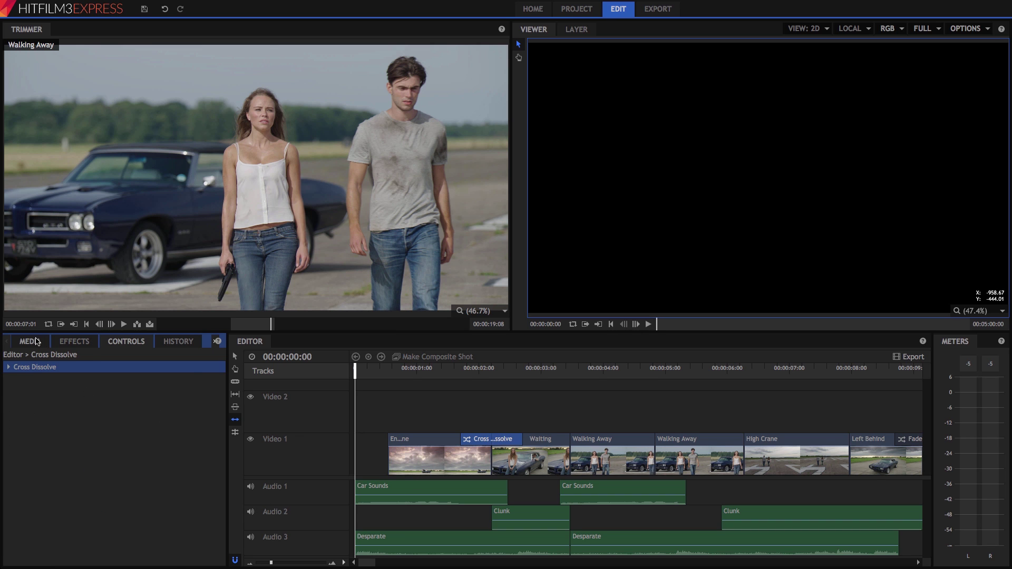
Load Check The Engine in the Trimmer and scrub through its footage
left_click(35, 342)
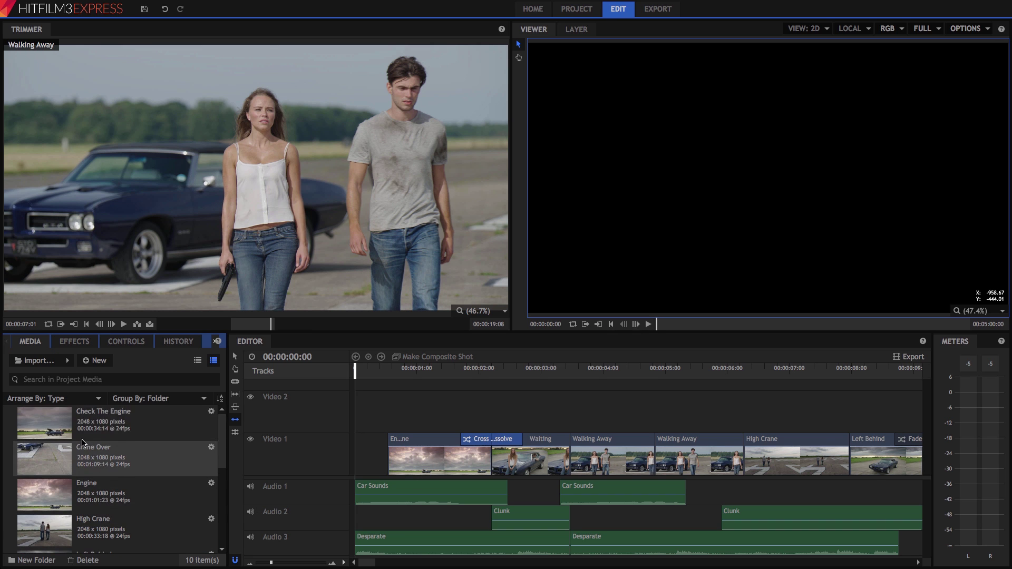
double_click(103, 419)
left_click_drag(302, 326, 314, 324)
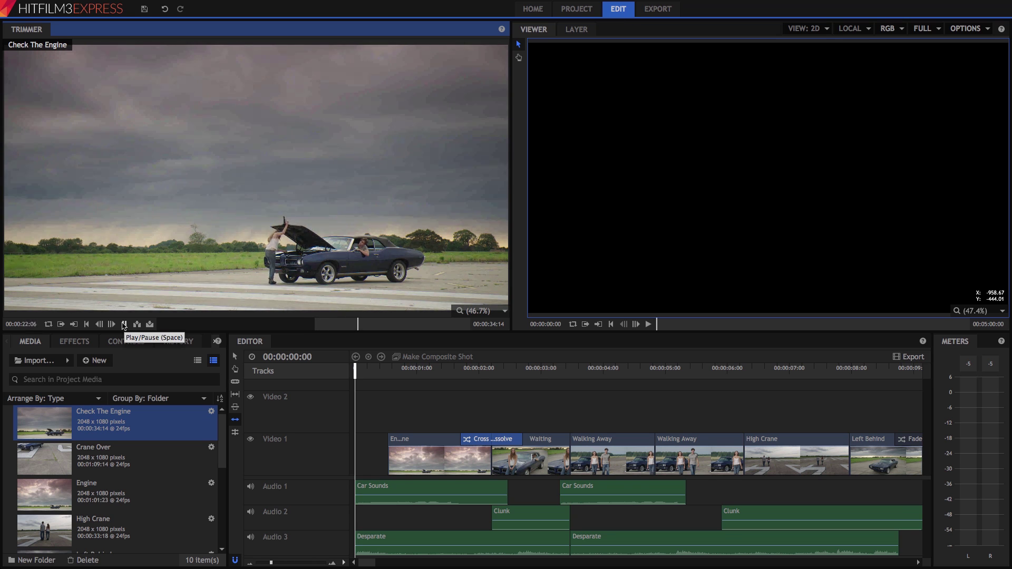
Place a shortened Check The Engine clip at the start of Video 1 and ripple-delete the gap
left_click_drag(150, 325, 361, 441)
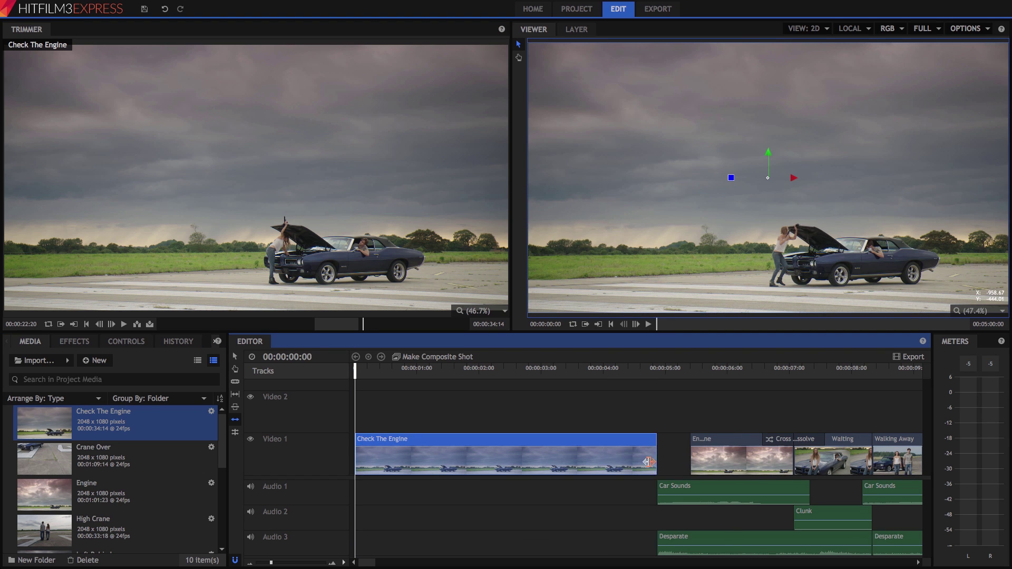
mouse_move(648, 462)
left_mouse_down()
mouse_move(595, 463)
mouse_move(593, 447)
left_mouse_up()
right_click(365, 450)
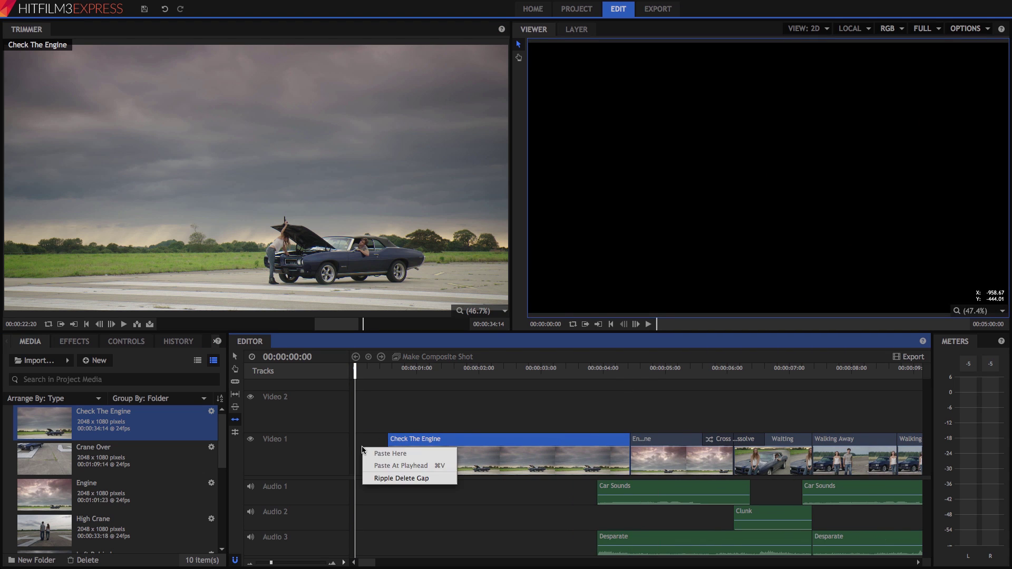
left_click(392, 479)
Replace the first Car Sounds clip with Car Sounds at the start of Audio 1
left_click(563, 485)
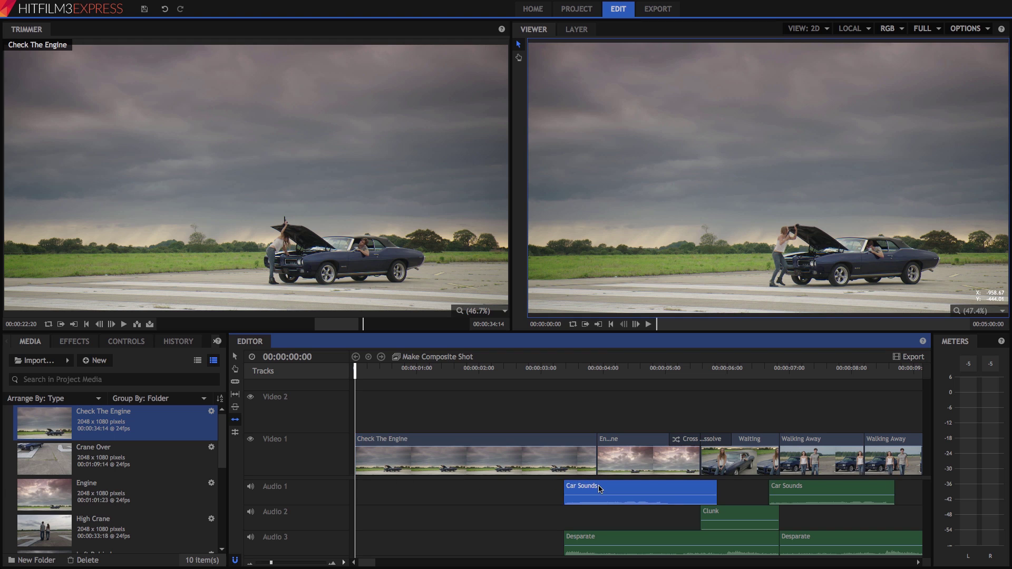
key("Delete")
scroll(75, 467, "down", 5)
left_click_drag(37, 462, 360, 497)
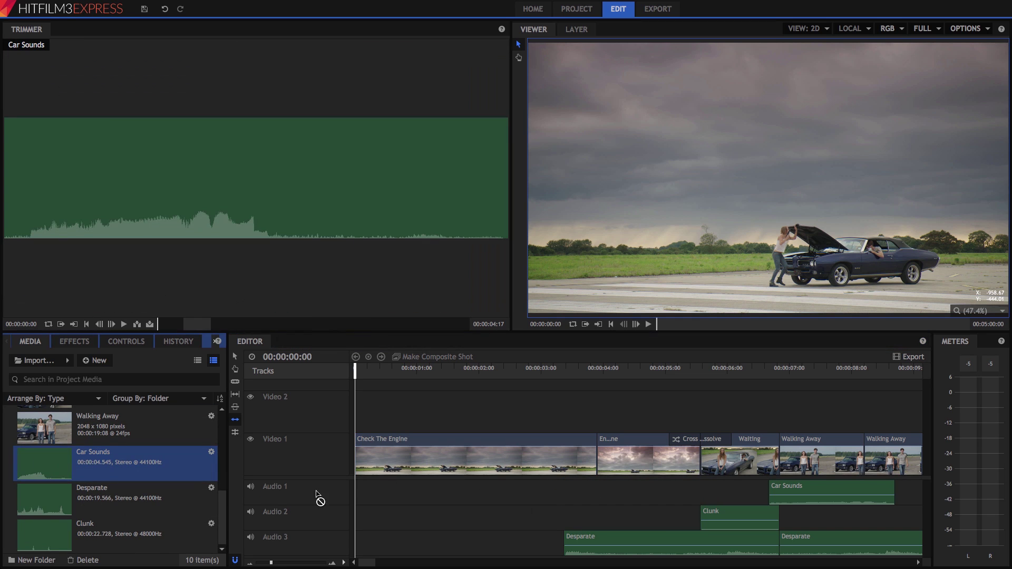
left_click_drag(273, 563, 266, 563)
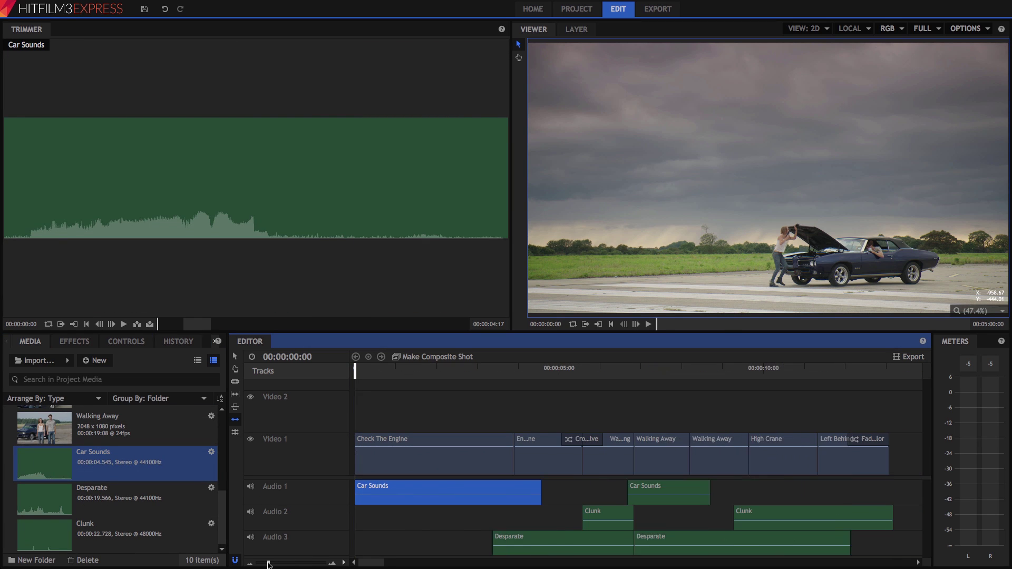